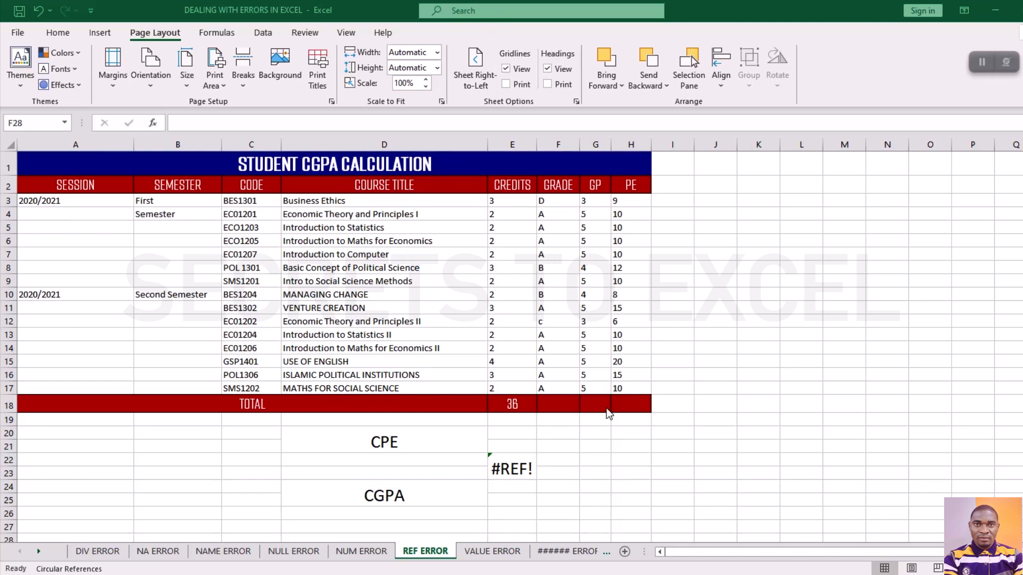
Examine the #REF! cell between the CPE and CGPA rows and the formula it contains.
click(525, 483)
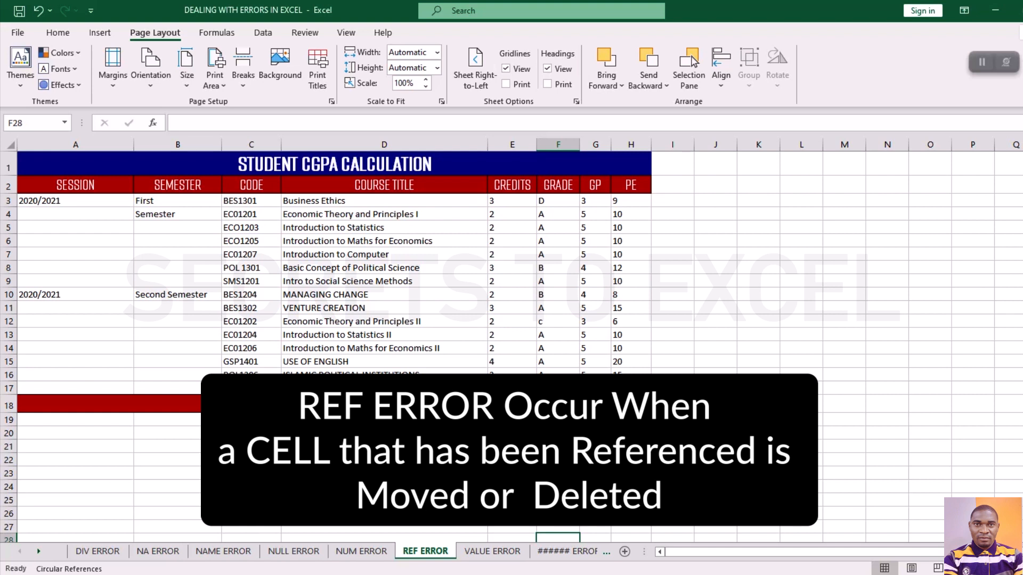
click(512, 467)
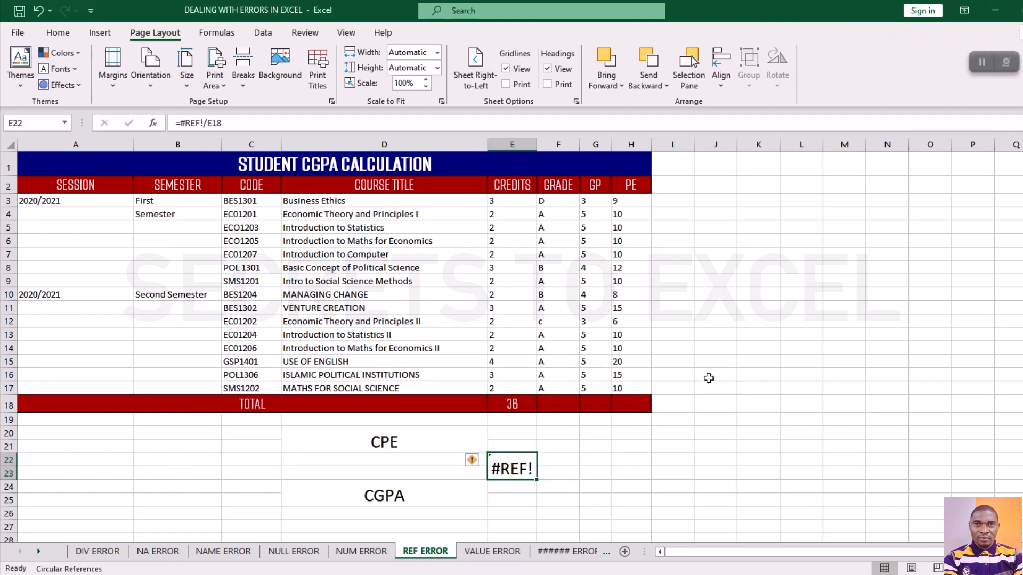
click(749, 350)
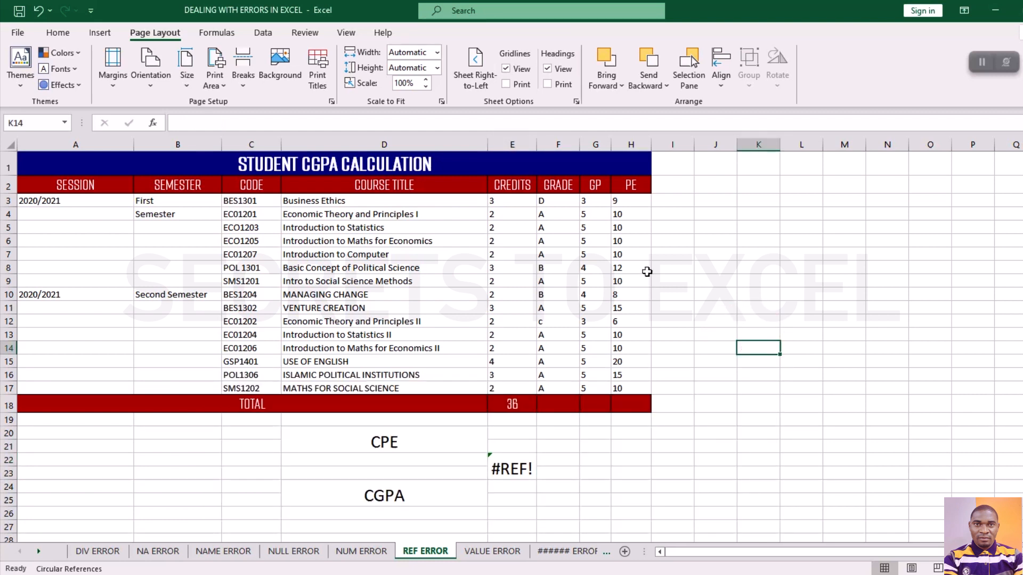
click(548, 256)
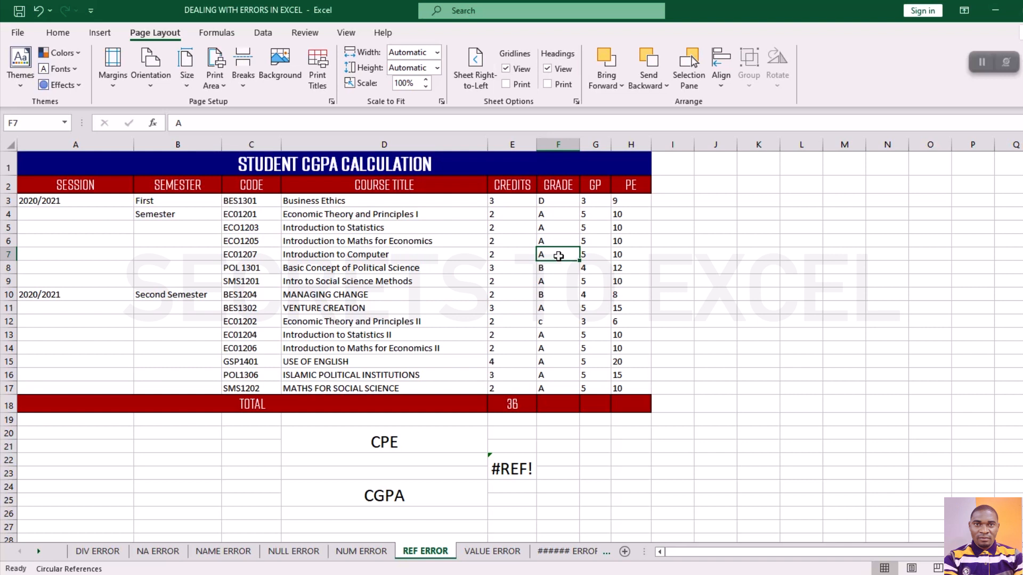
click(507, 470)
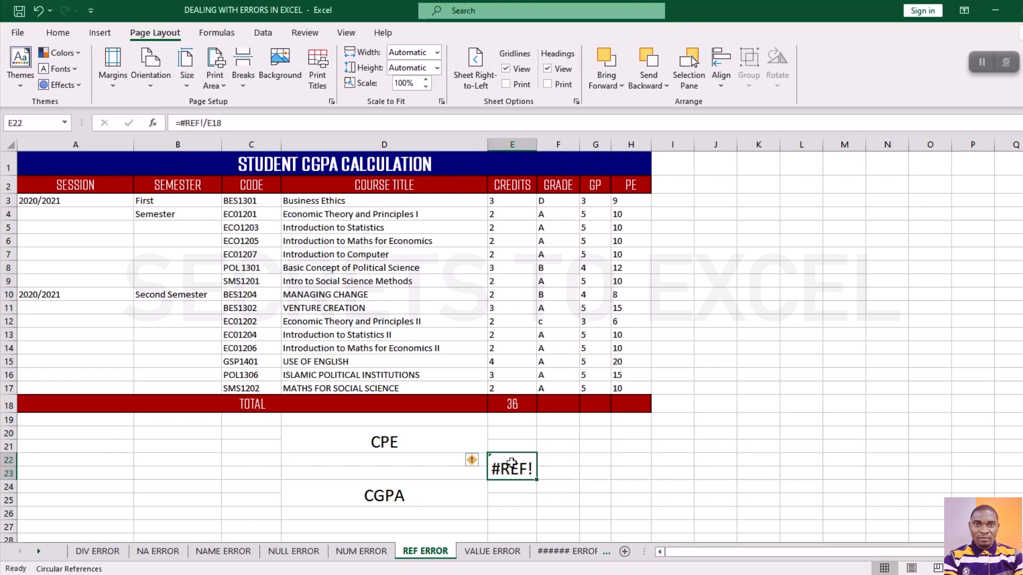
mouse_move(471, 463)
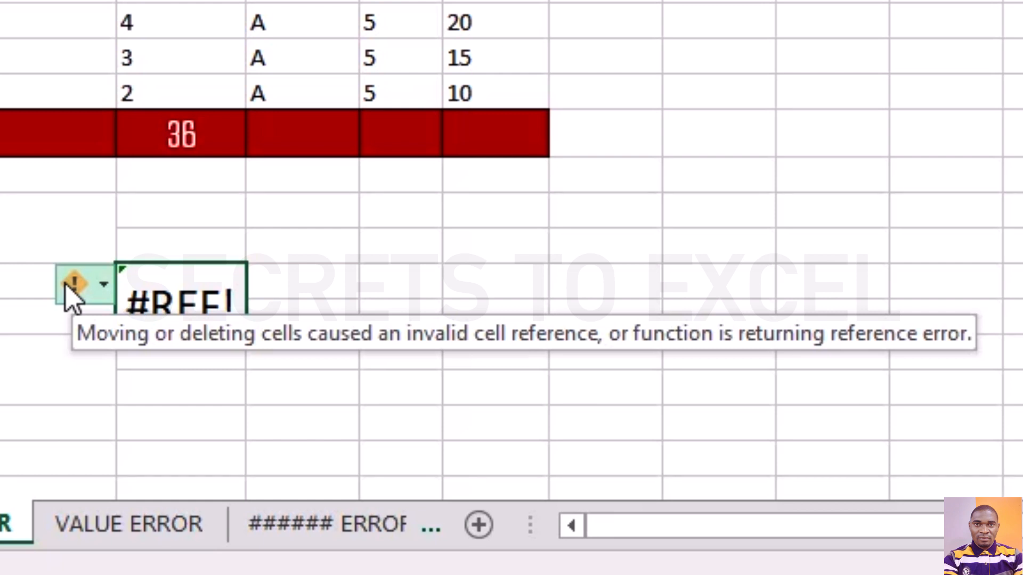
click(388, 281)
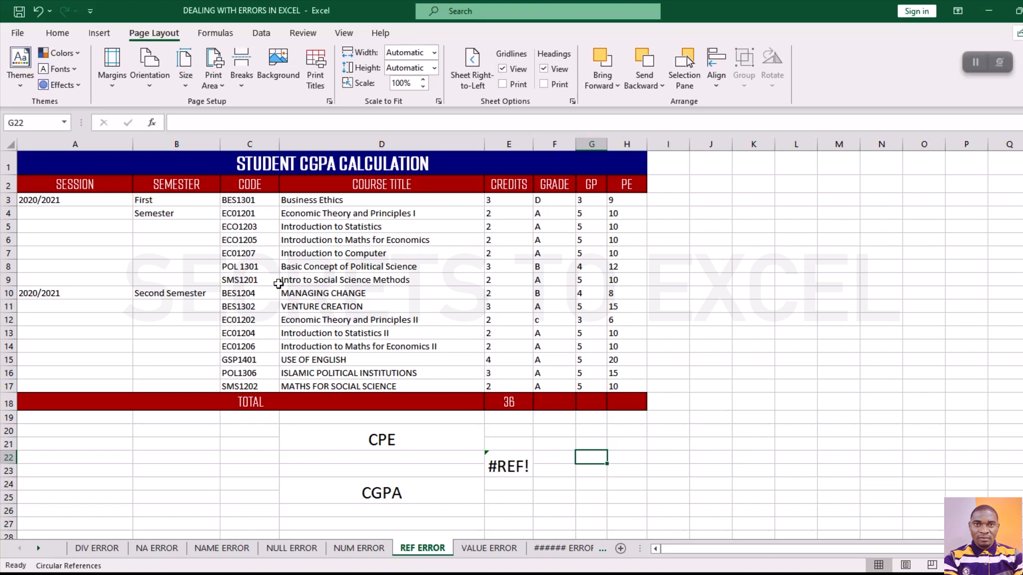
Review the student table's course title, credits, grade, GP and PE columns, along with the cells beside CPE and CGPA.
drag(50, 165, 361, 403)
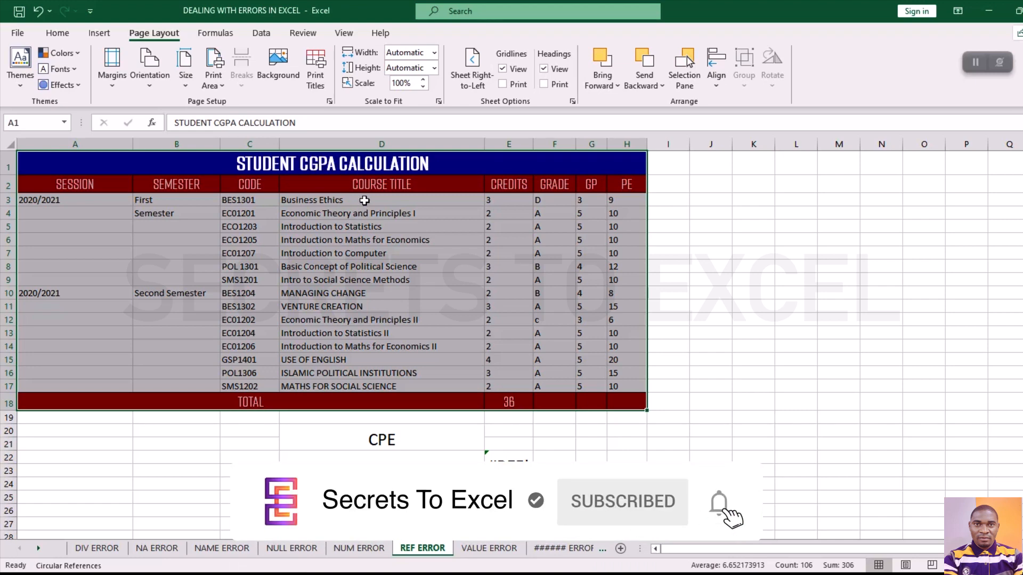
drag(362, 201, 364, 373)
drag(514, 199, 515, 291)
drag(552, 212, 582, 293)
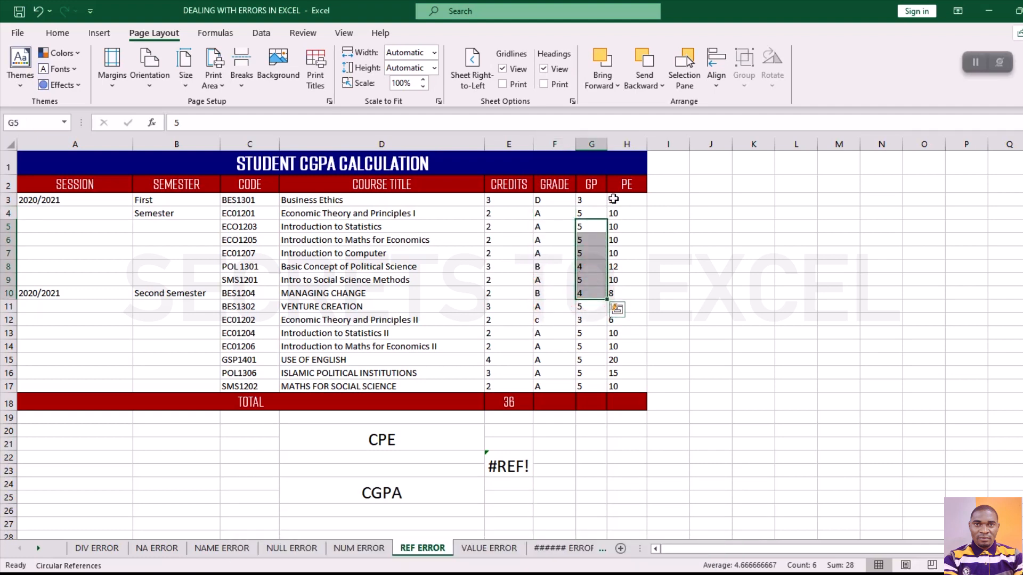
drag(614, 200, 613, 333)
click(518, 500)
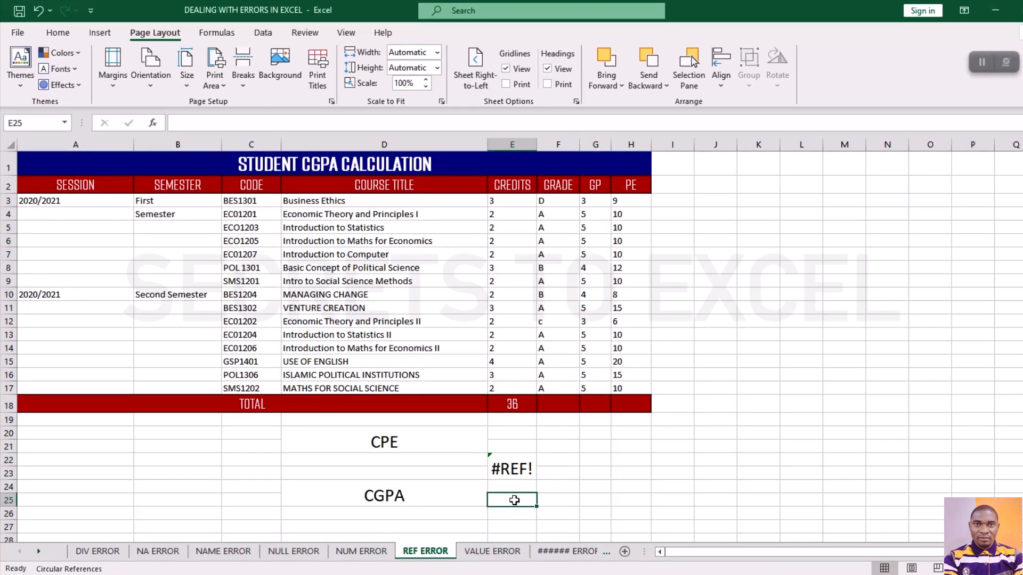
click(505, 446)
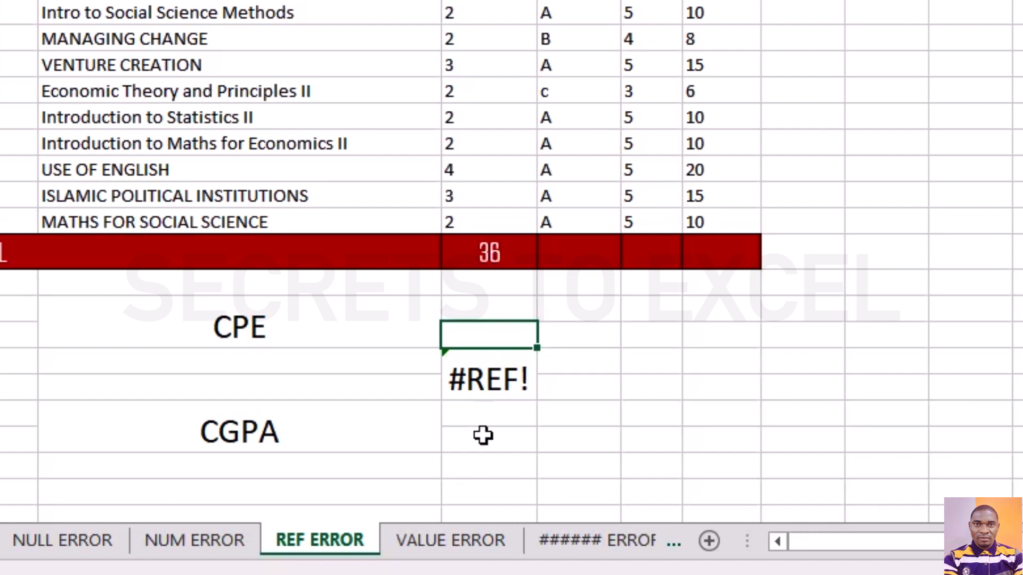
Label cell H21 "CPE" and total the PE values from H3 to H17 in I21 with SUM.
click(726, 337)
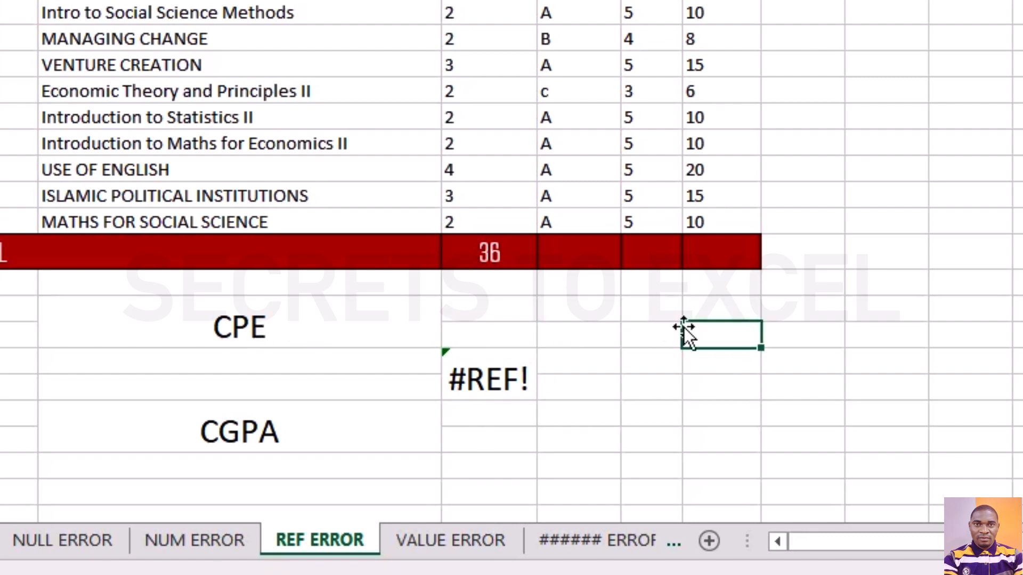
text(CPE)
key(Tab)
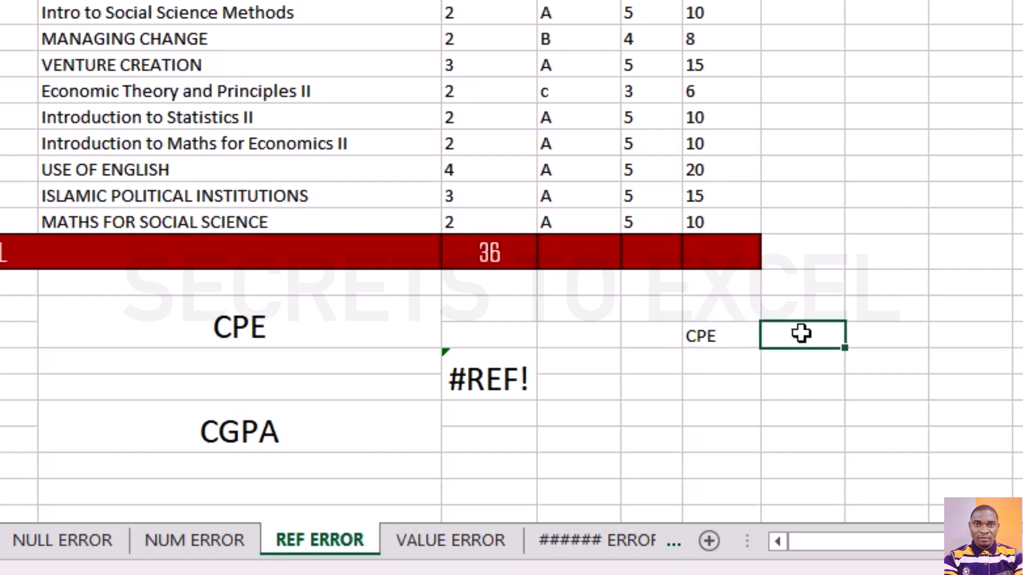
text(=SUM)
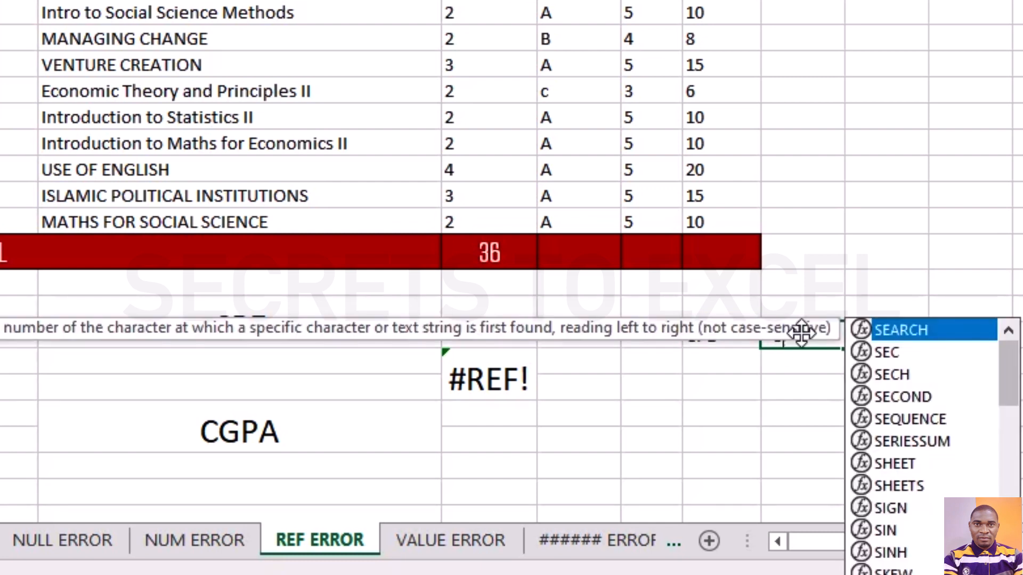
text(()
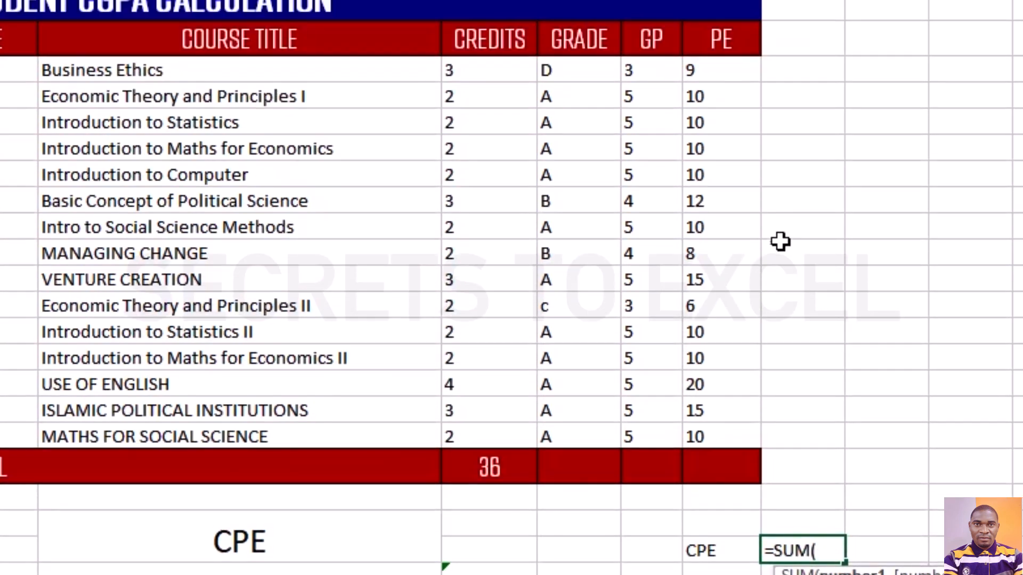
drag(697, 70, 699, 431)
text())
key(Return)
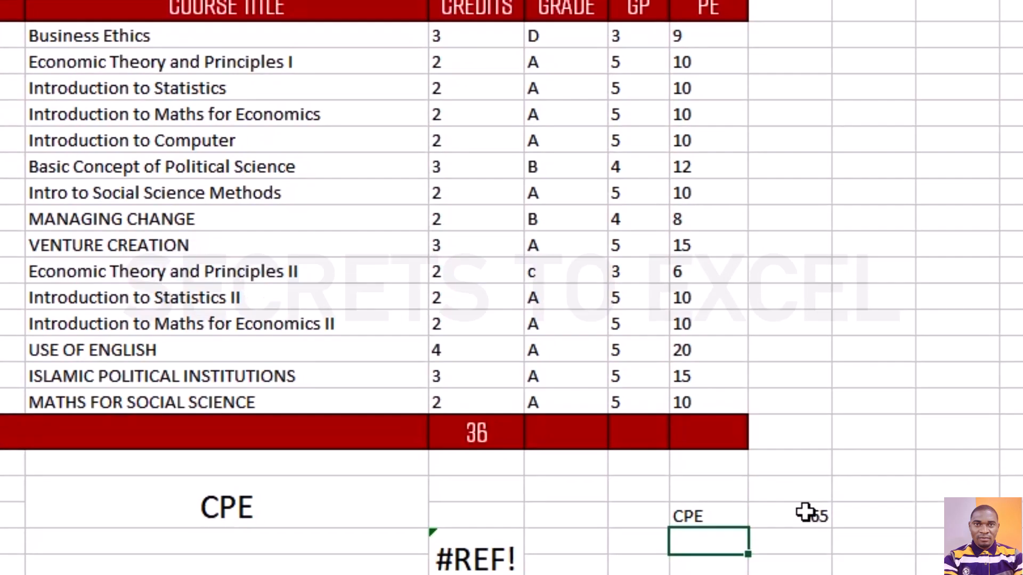
click(805, 513)
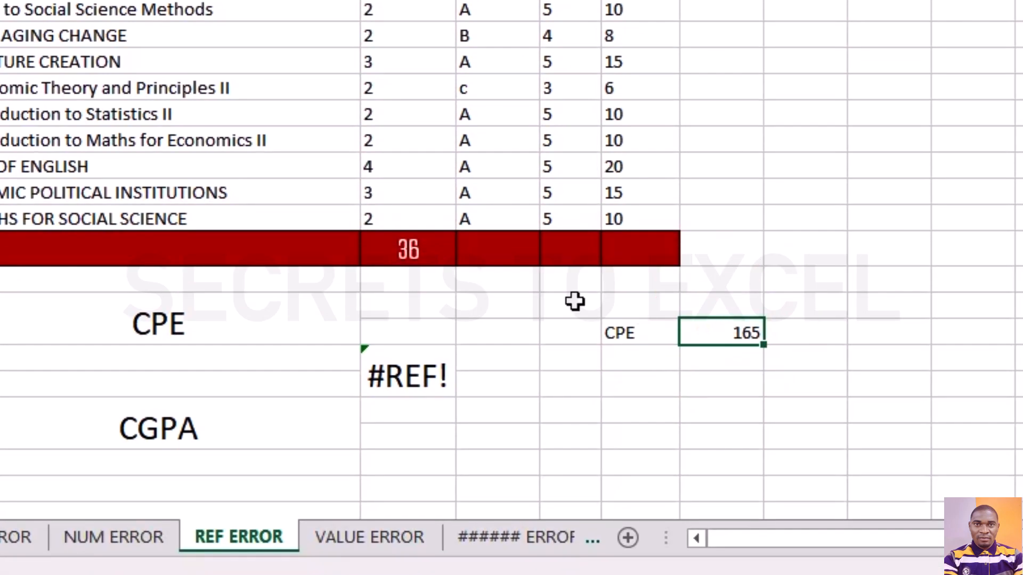
Label cell H24 "CGPA" and calculate it in I24 with the formula =I21/E18.
click(477, 433)
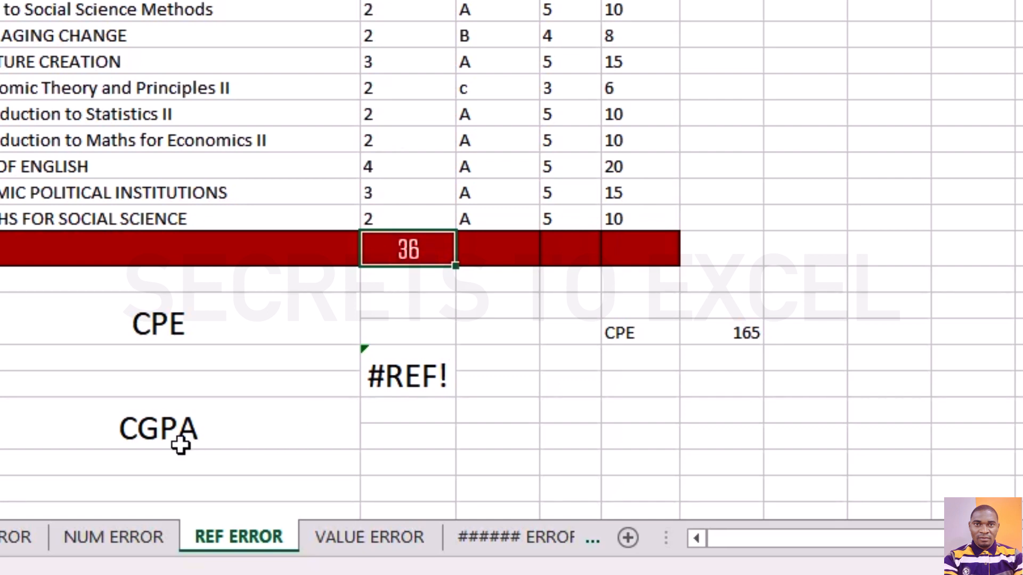
click(741, 411)
click(618, 413)
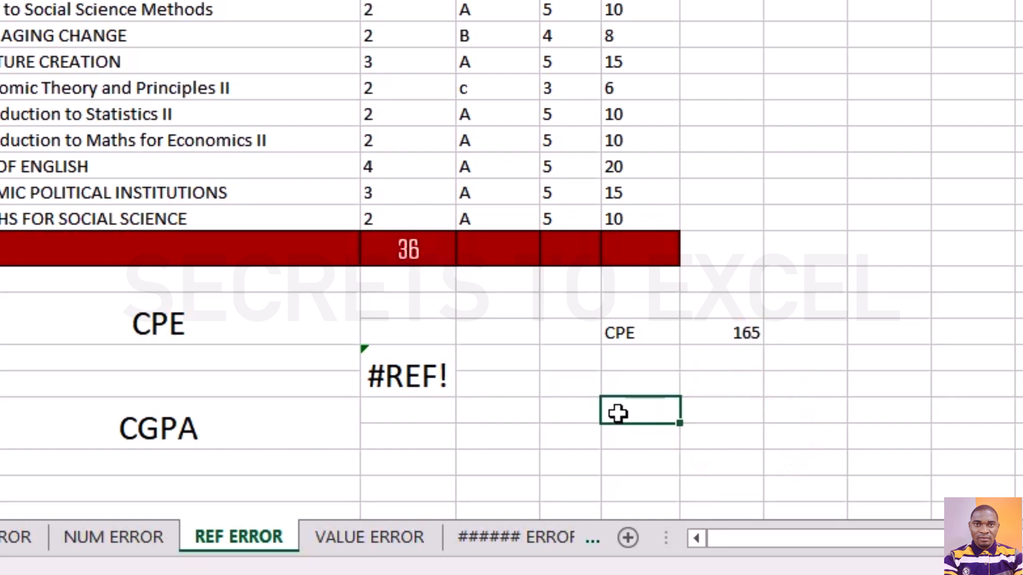
text(CGPA)
key(Tab)
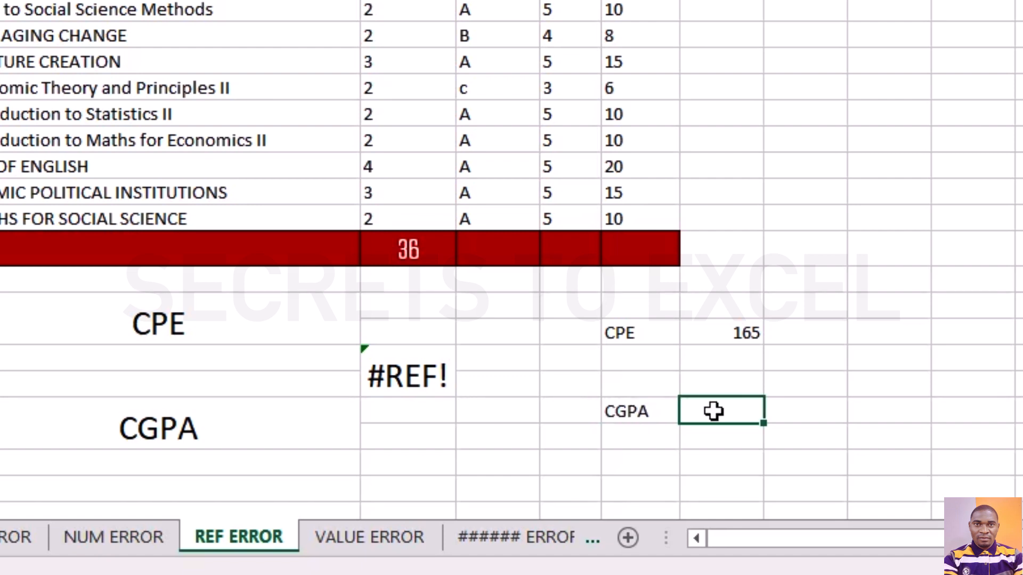
text(=)
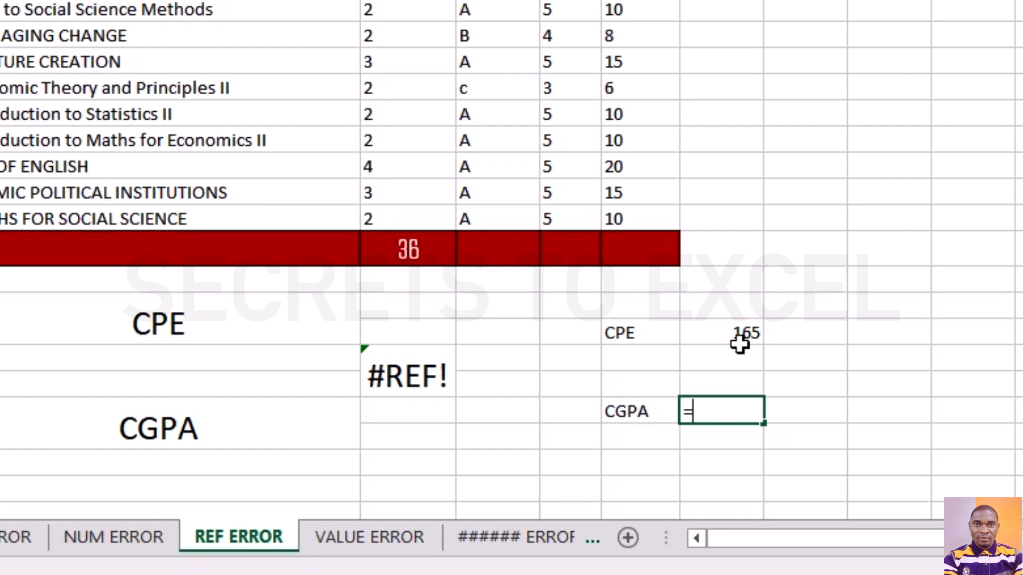
click(740, 344)
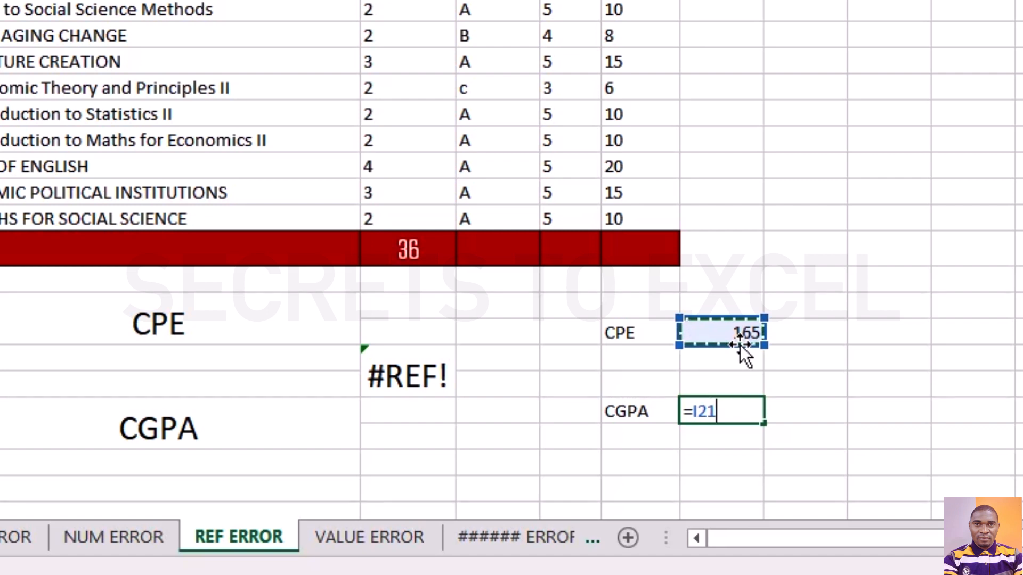
text(/)
click(398, 246)
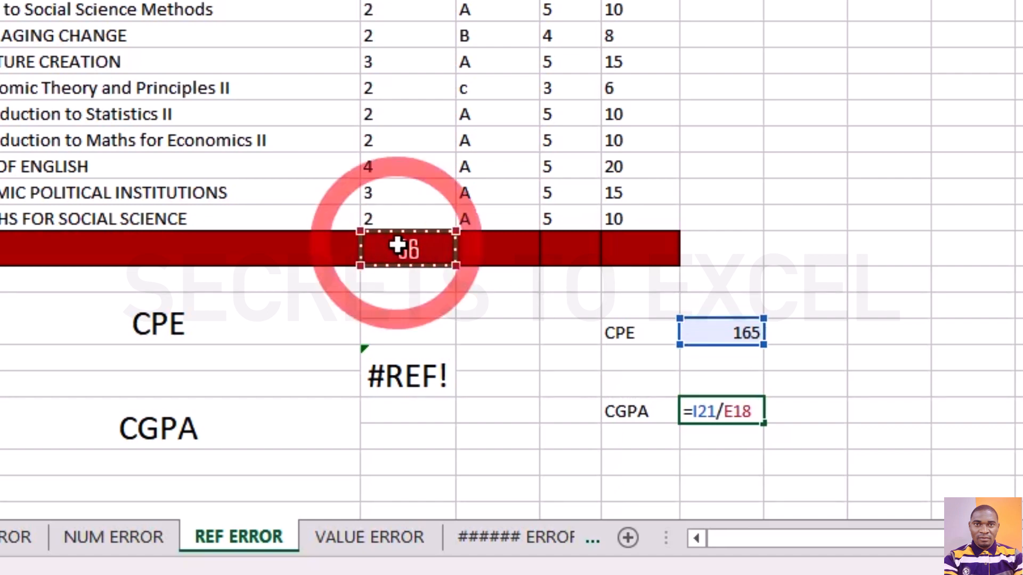
key(Return)
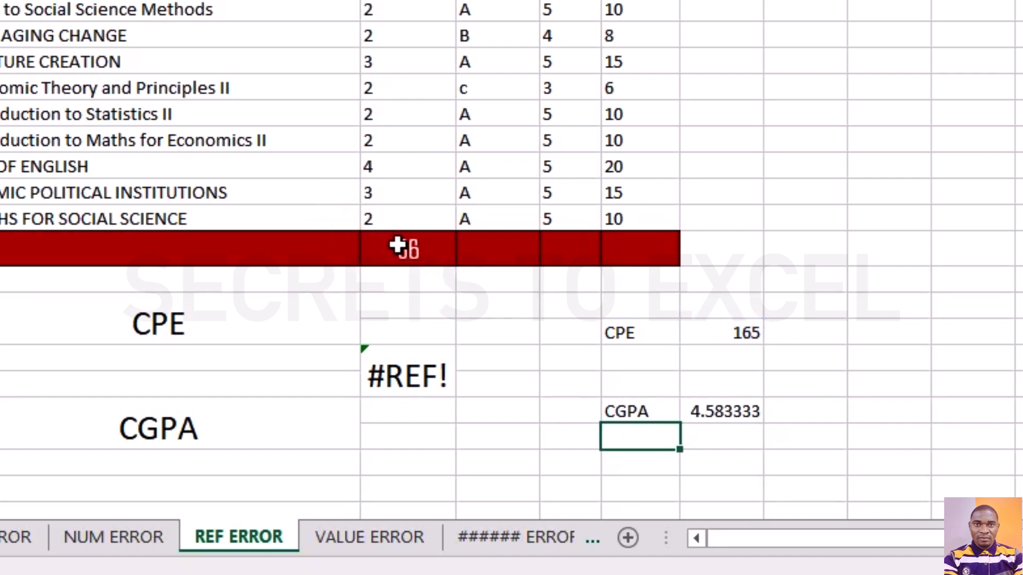
Inspect the new CGPA formula and its reference to the CPE total in I21.
click(719, 413)
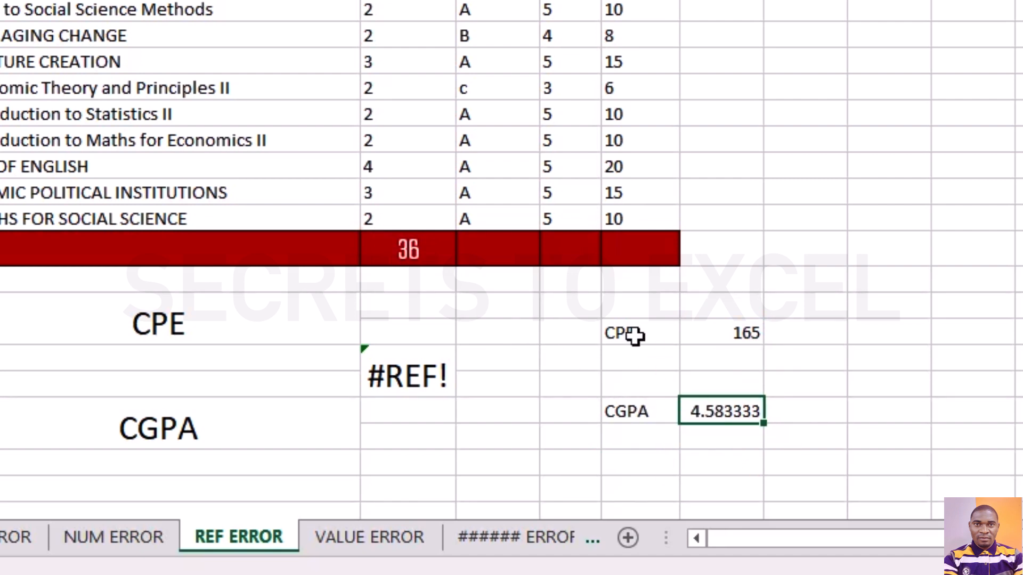
drag(633, 336, 743, 332)
click(807, 331)
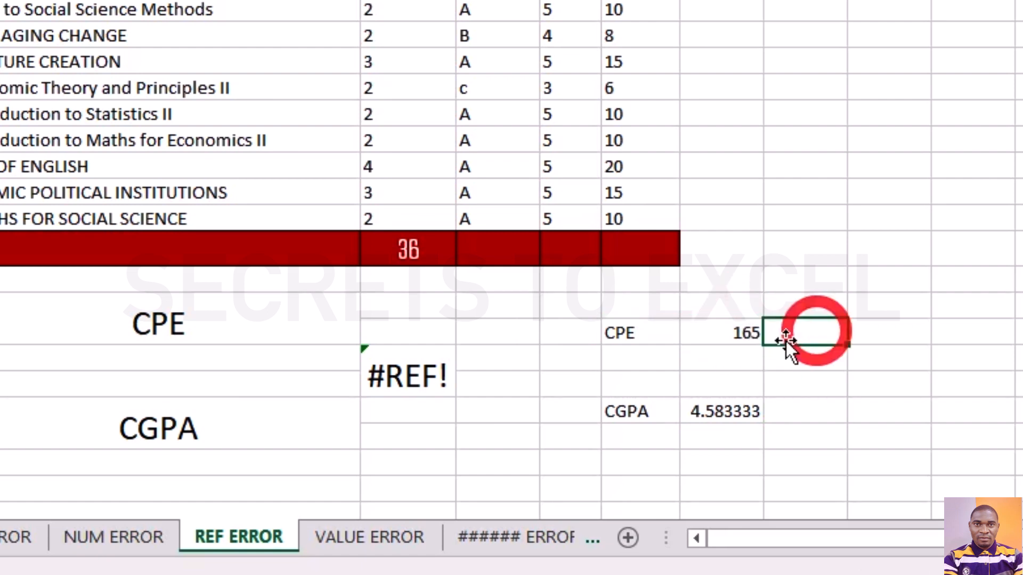
click(746, 334)
click(737, 413)
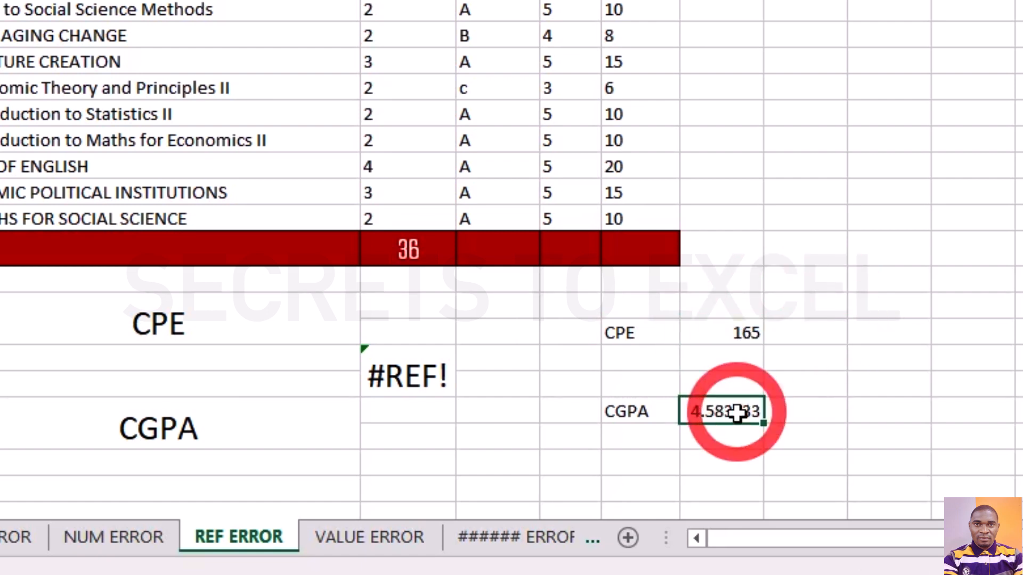
double_click(737, 413)
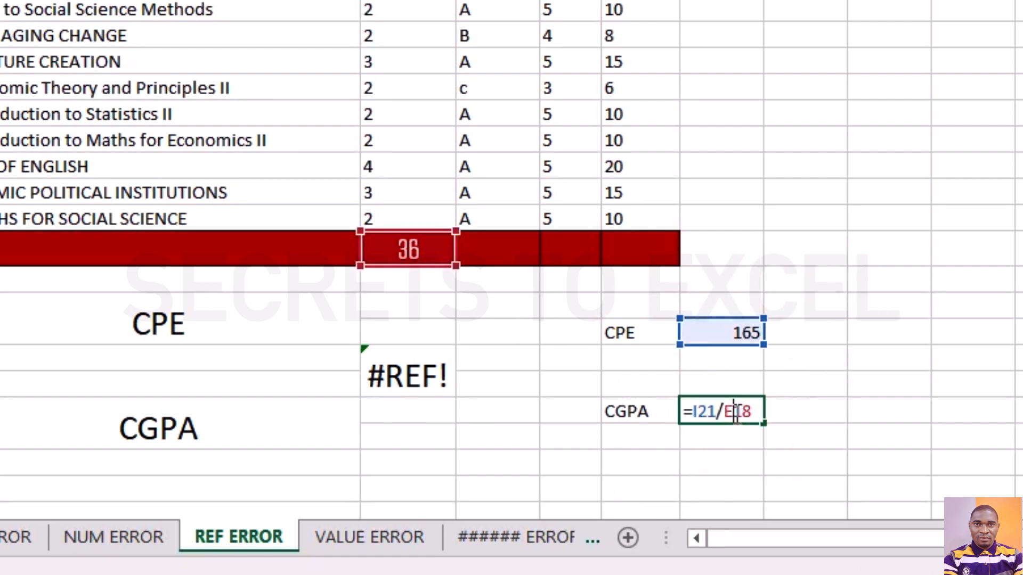
double_click(703, 412)
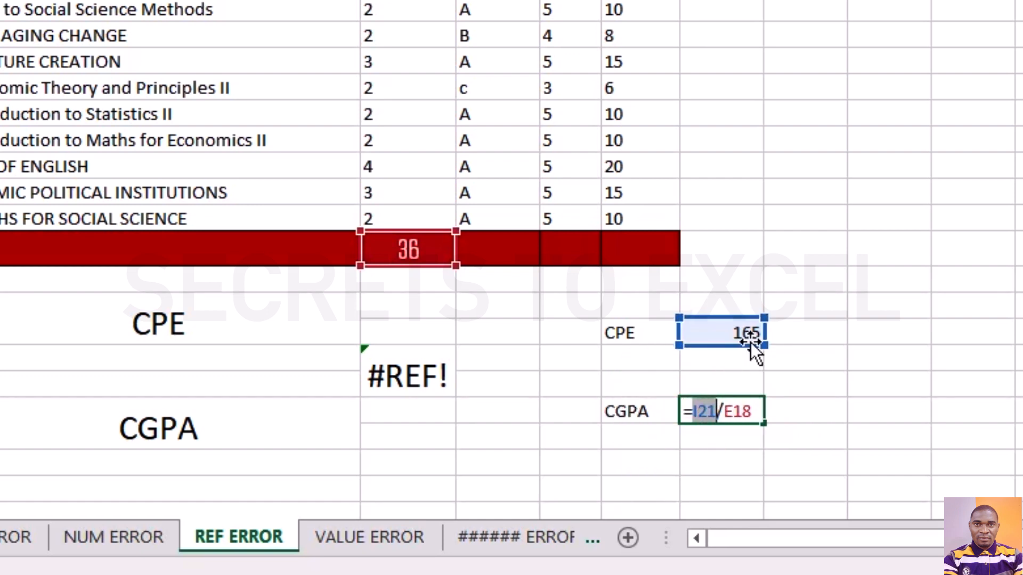
key(Escape)
key(Return)
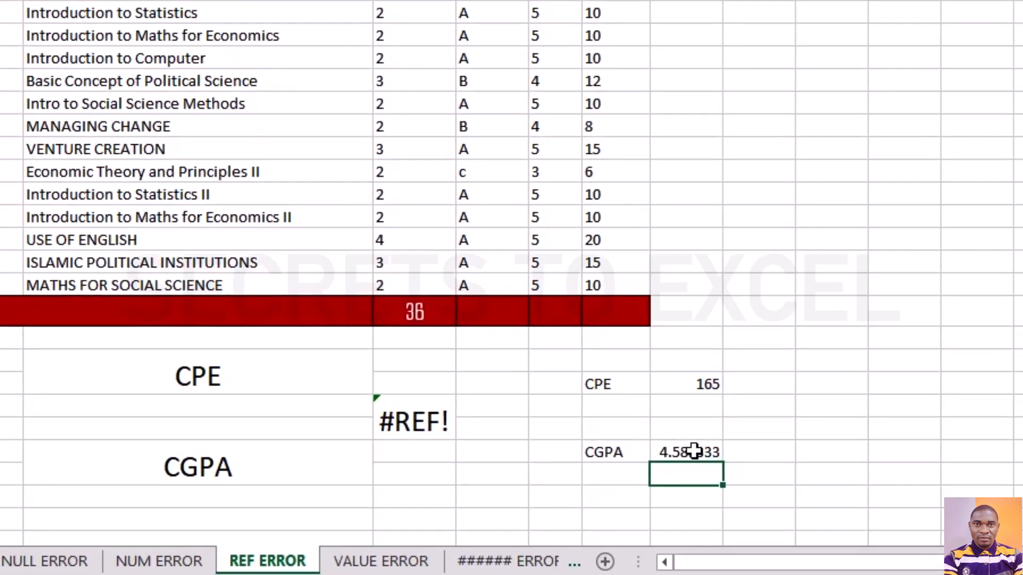
Delete the CPE total cell I21 with the cells below shifted up, and check the CGPA formula cell.
click(741, 335)
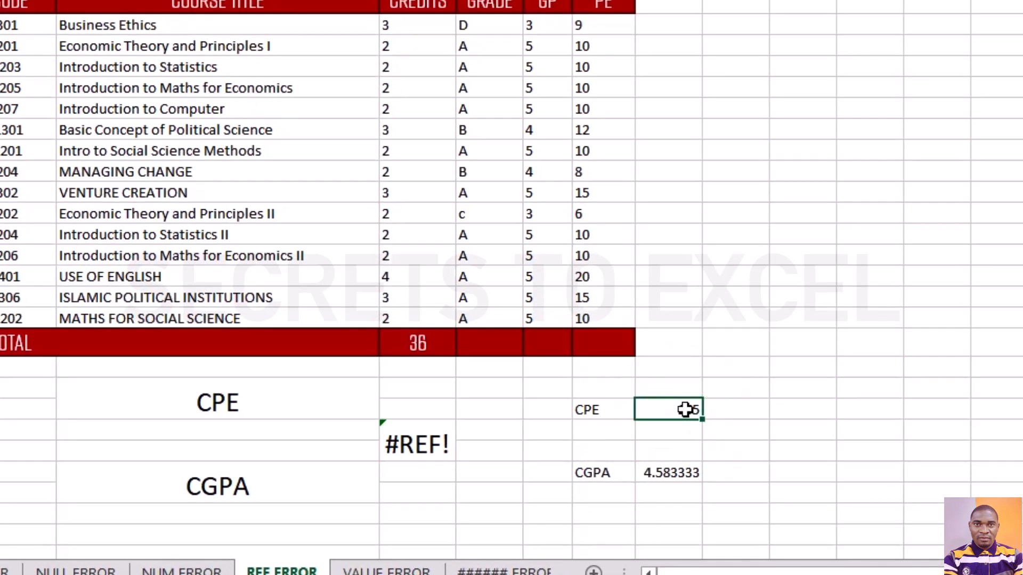
right_click(685, 409)
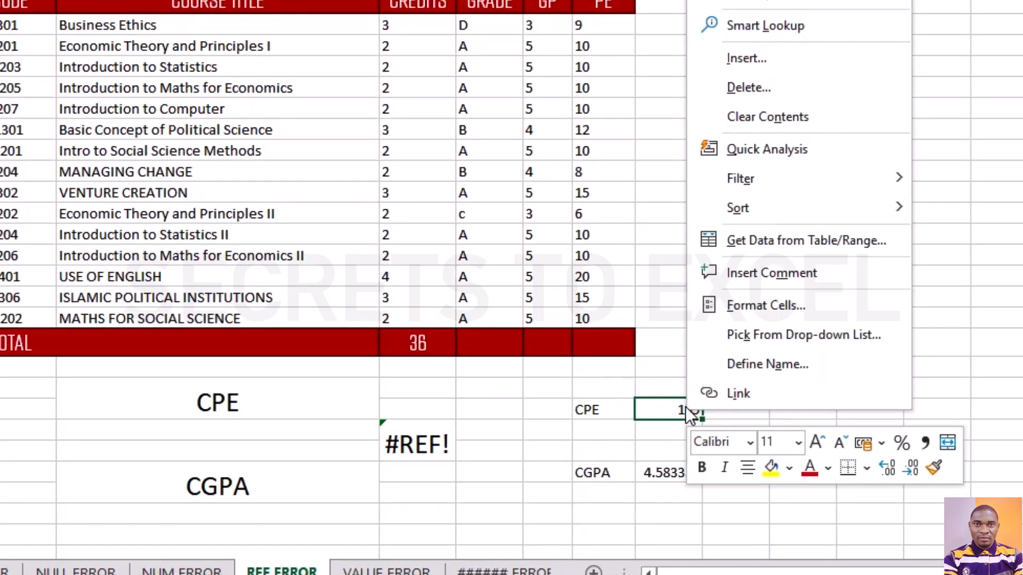
click(727, 84)
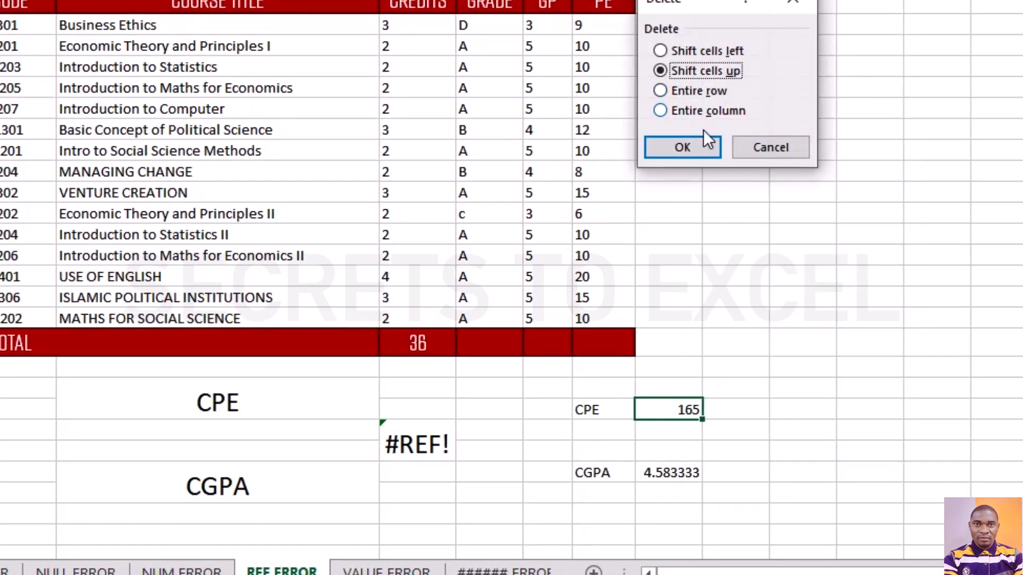
click(694, 148)
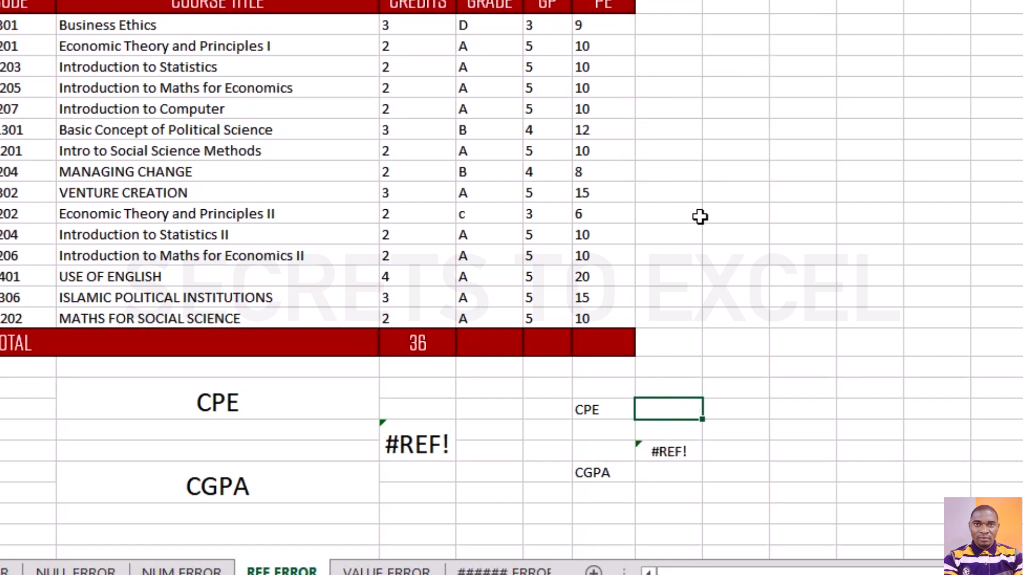
click(667, 452)
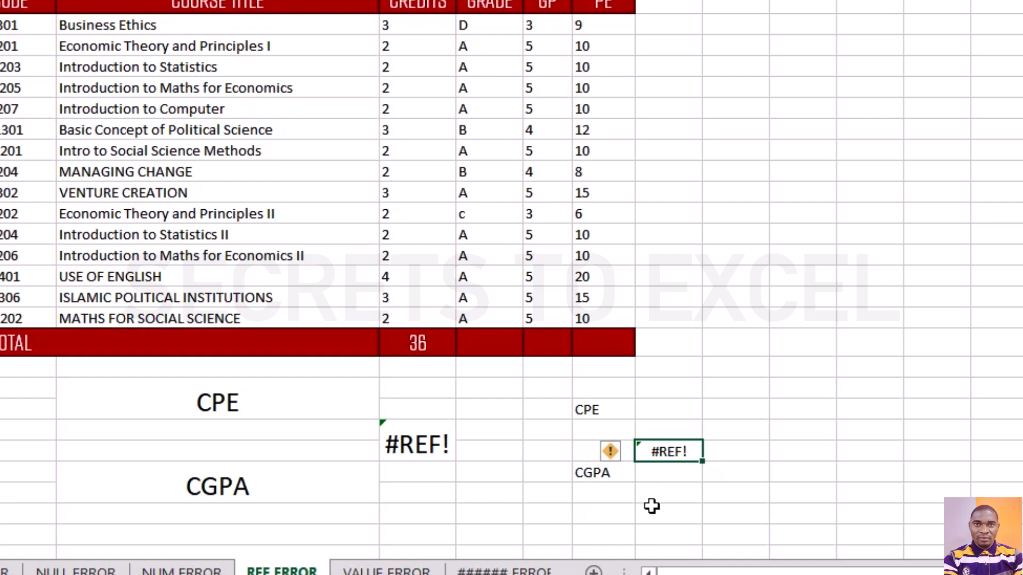
click(674, 411)
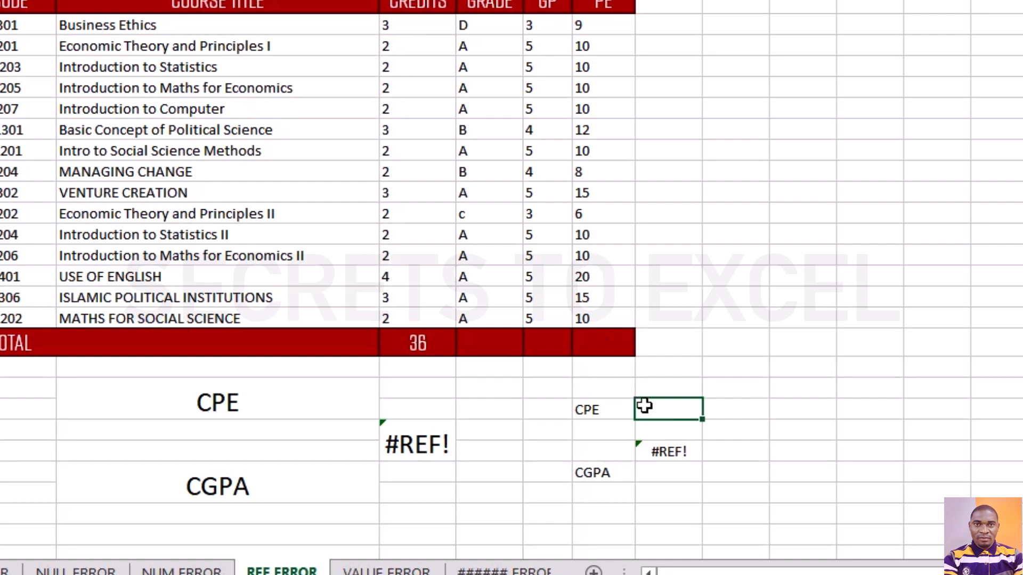
Try to enter a SUM formula in the empty CPE total cell I21.
text(=SMU()
click(660, 404)
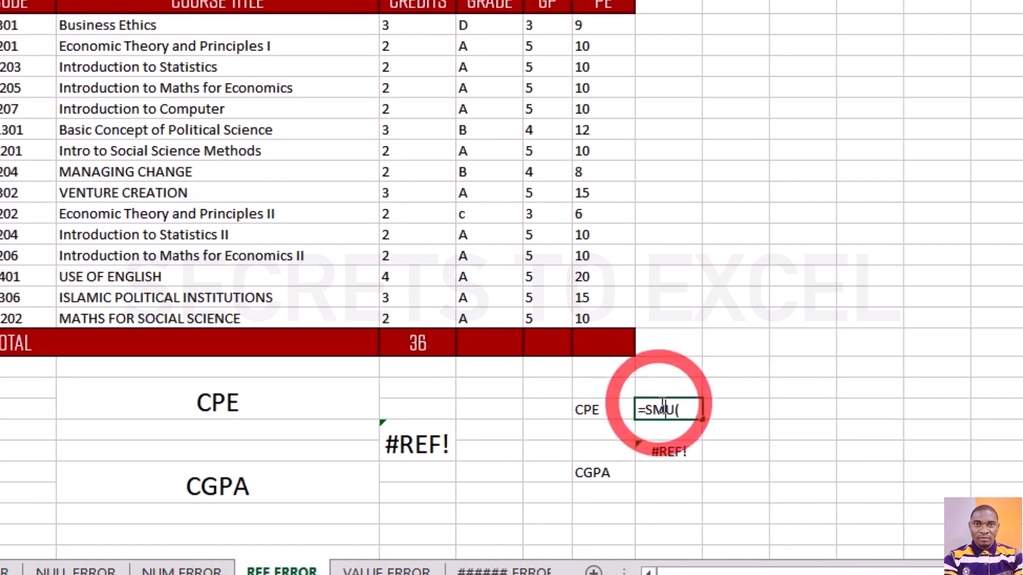
key(BackSpace)
text(M)
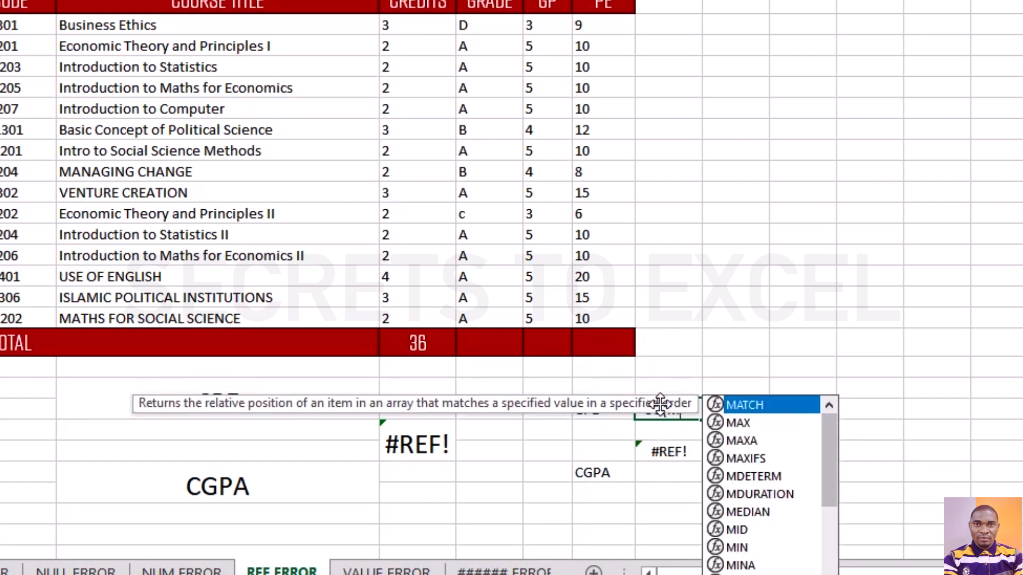
click(879, 402)
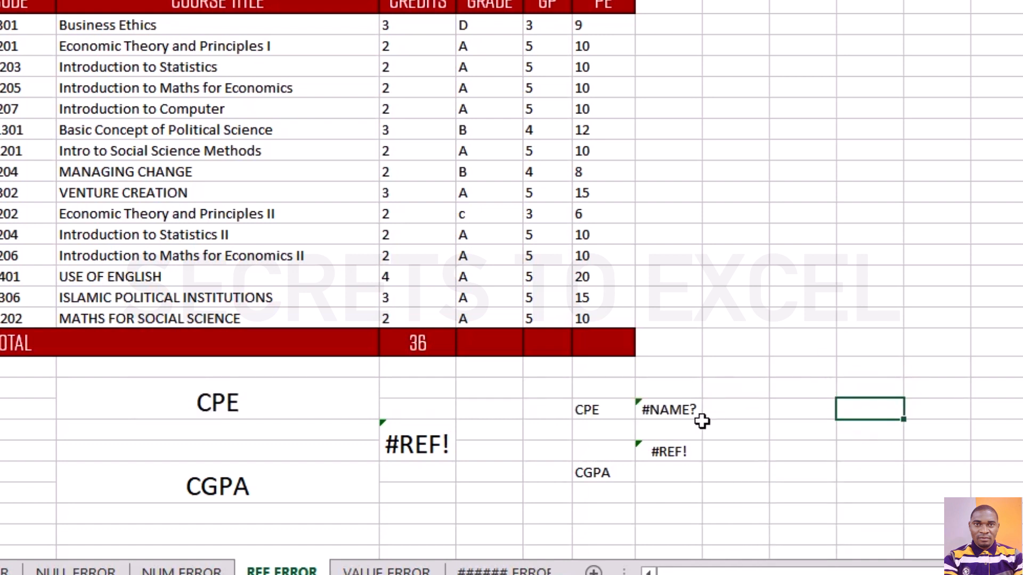
Correct the CPE formula in I21 so that SUM totals the PE values from H3 to H17.
double_click(681, 412)
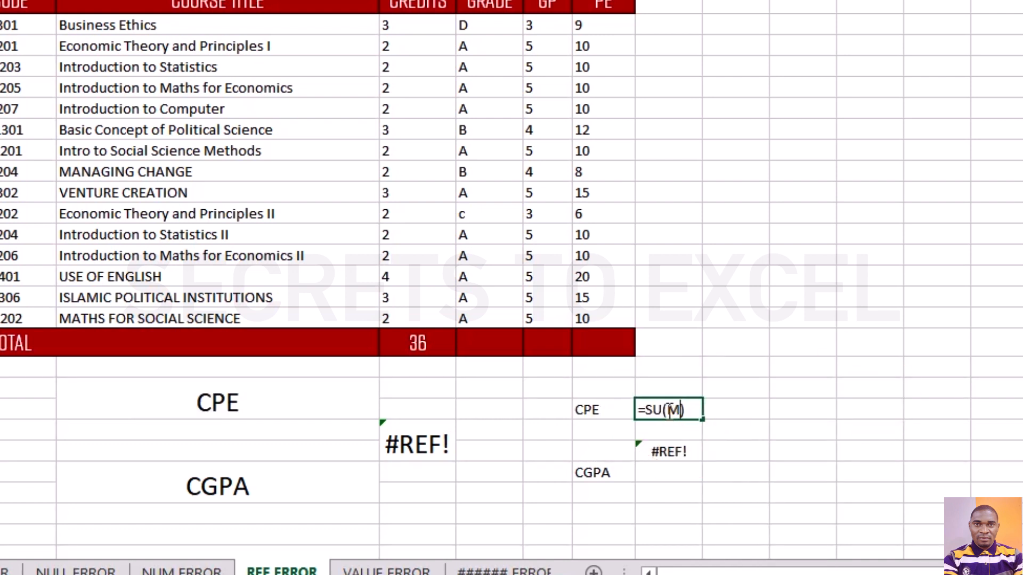
click(669, 410)
key(BackSpace)
key(End)
key(BackSpace)
text(()
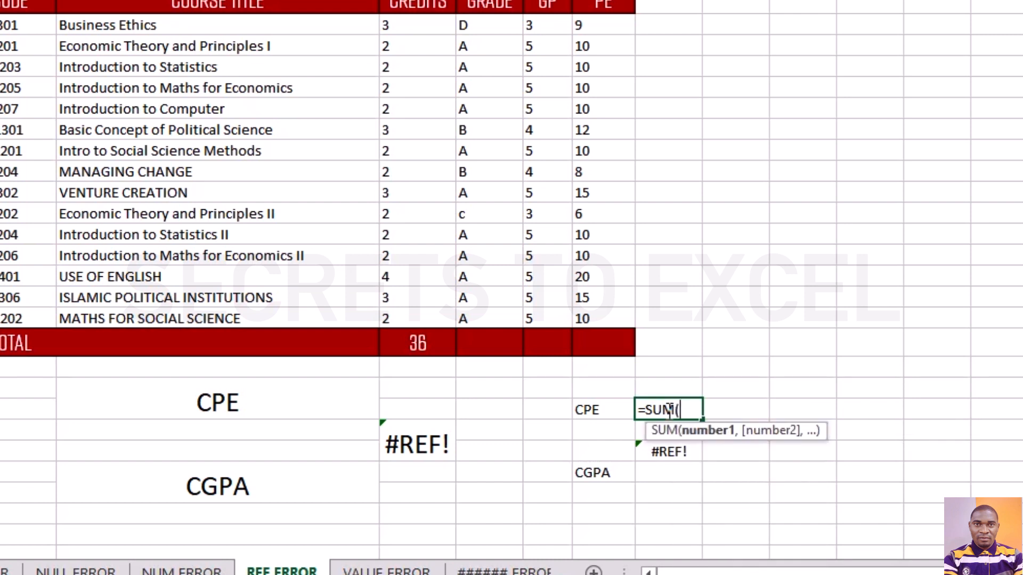
drag(605, 25, 583, 313)
text())
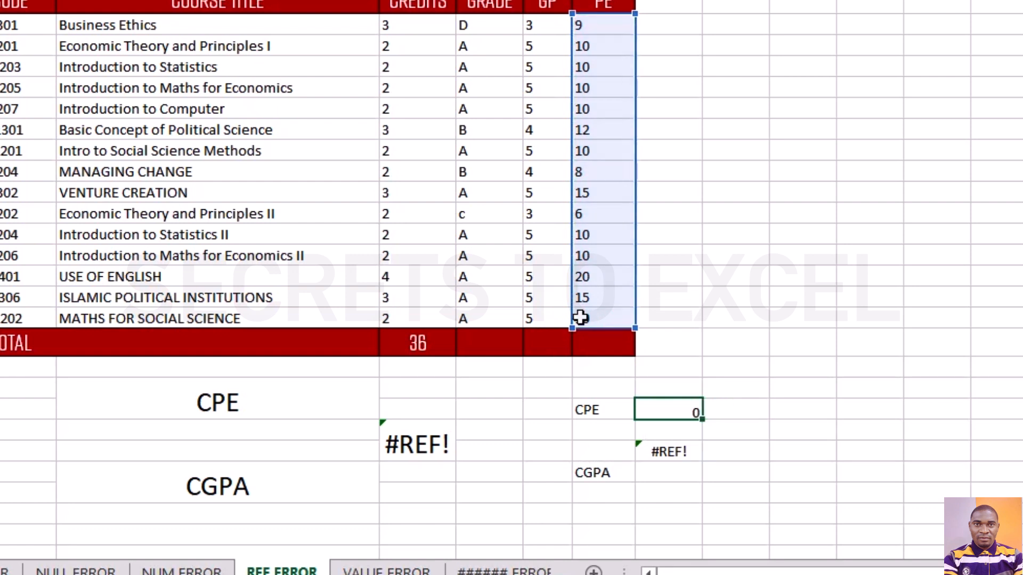
key(Return)
Try to replace the #REF! part of the CGPA formula in I23 with a reference to the CPE total.
click(671, 458)
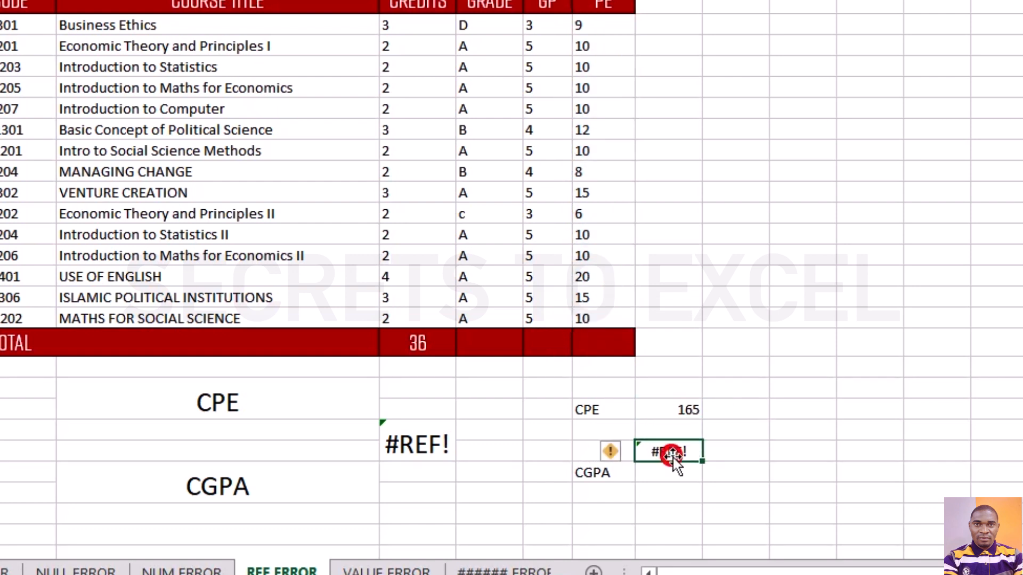
double_click(675, 451)
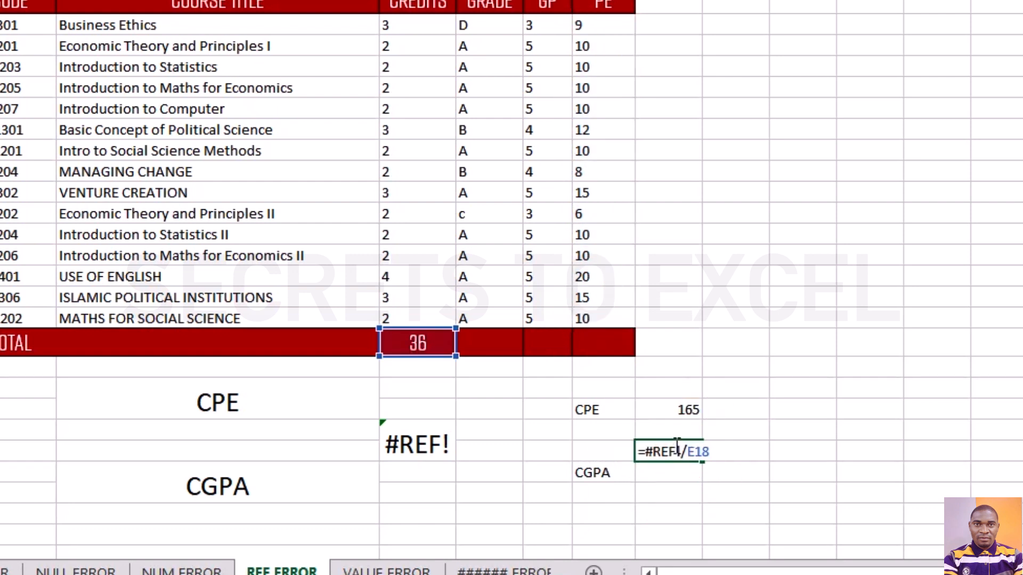
drag(676, 450, 646, 451)
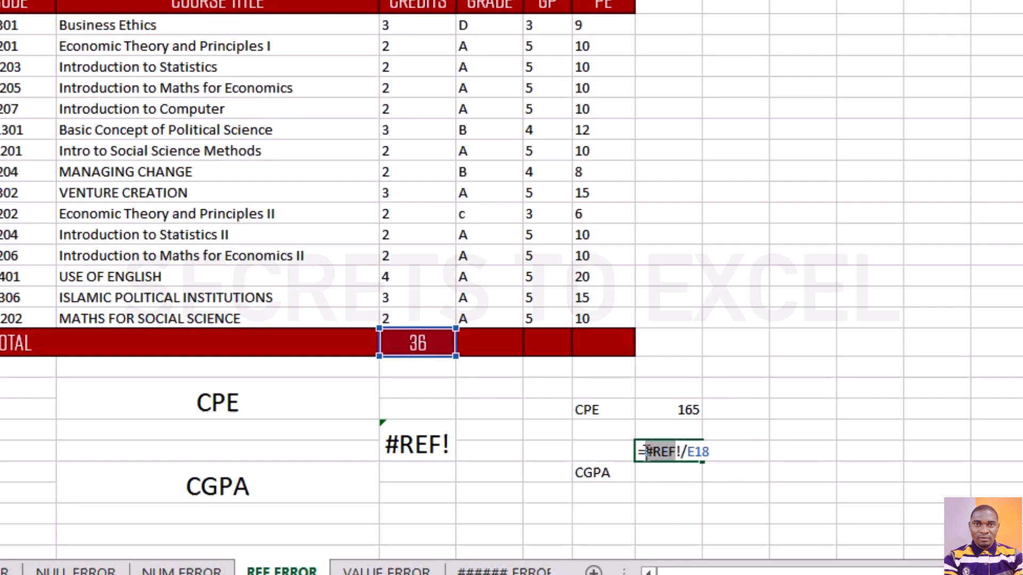
click(677, 409)
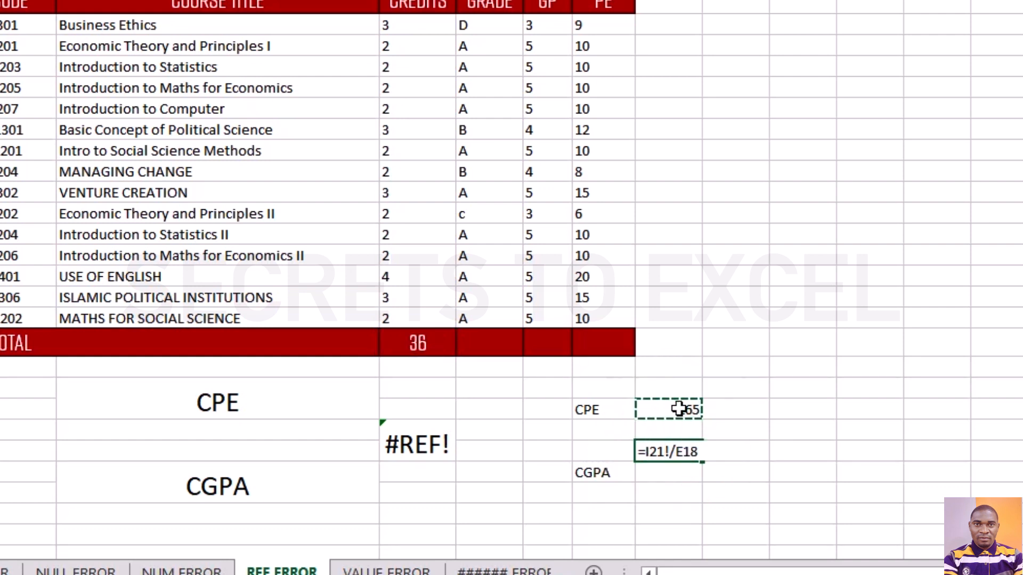
key(Right)
key(BackSpace)
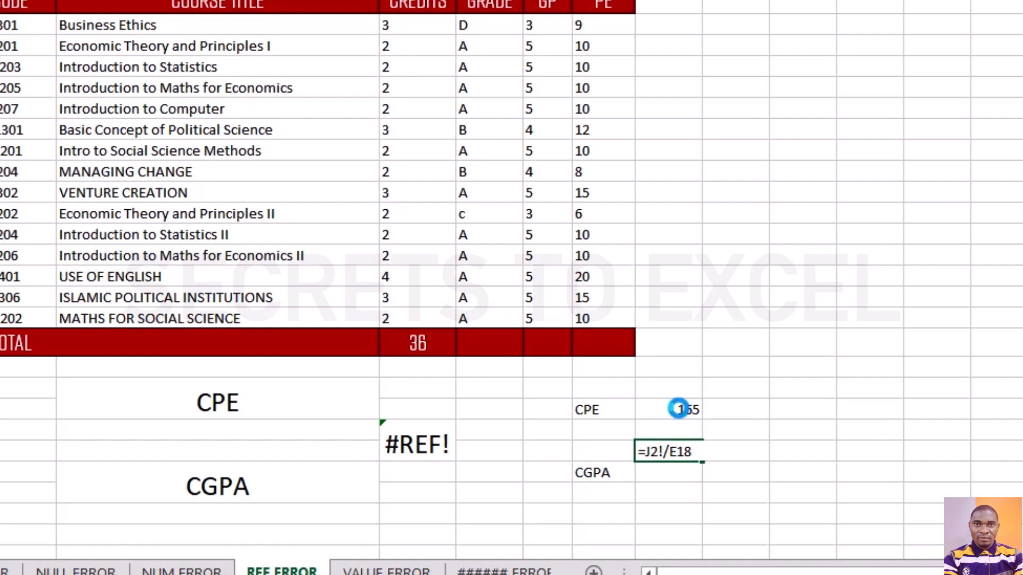
click(678, 409)
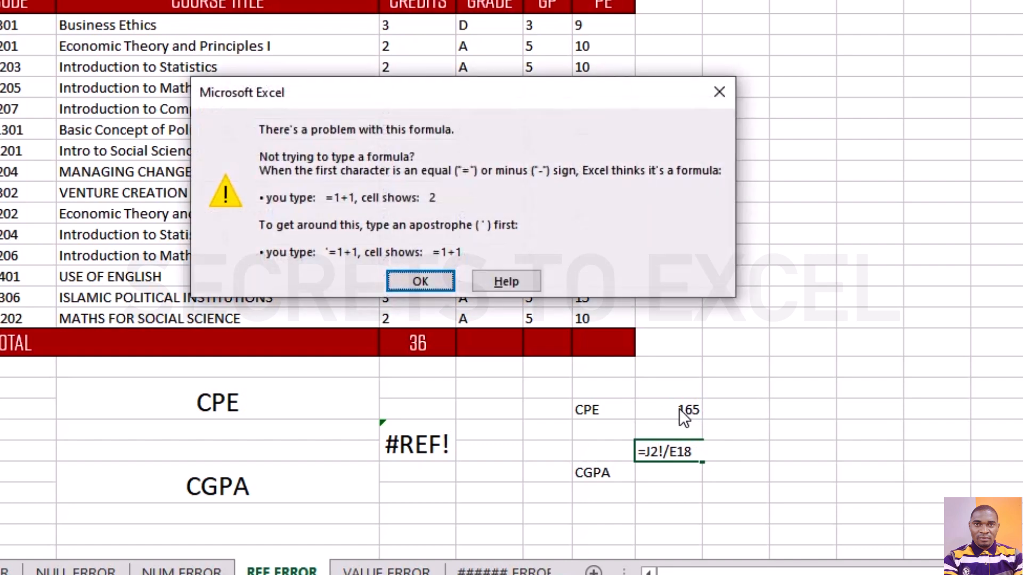
click(719, 92)
Remove the invalid reference from the CGPA formula in I23 and complete it as =I21/E18.
click(665, 450)
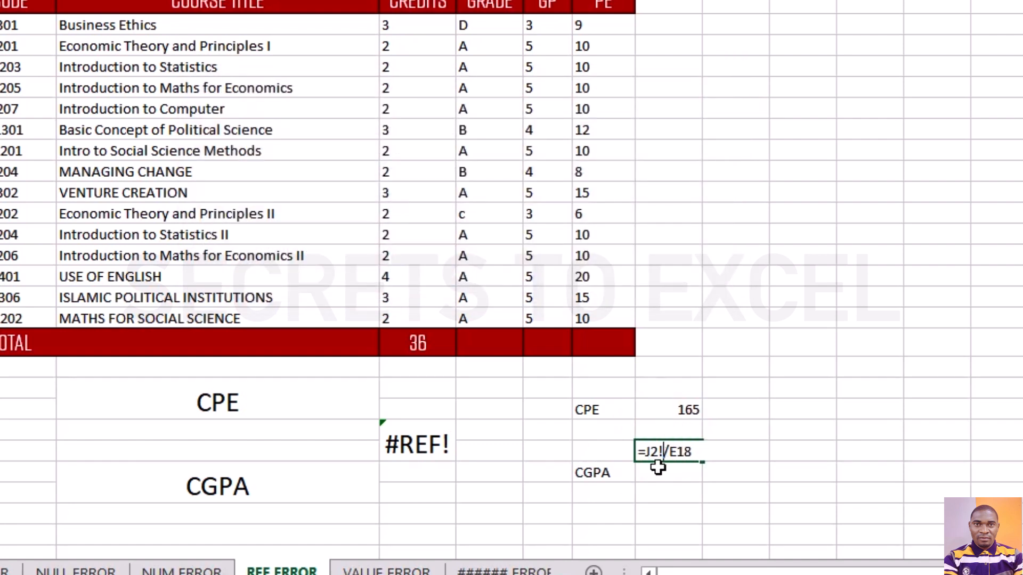
key(BackSpace)
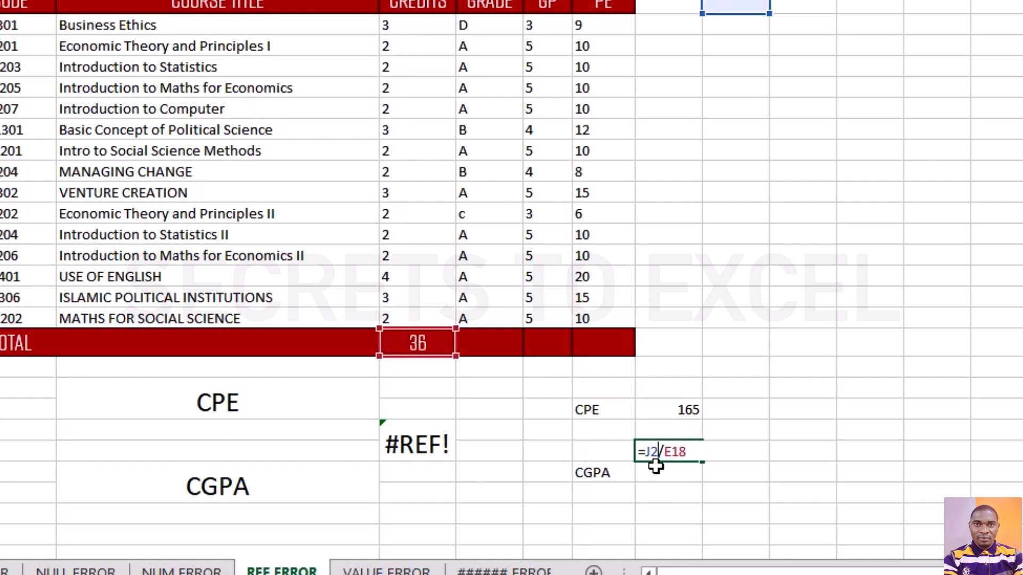
key(BackSpace)
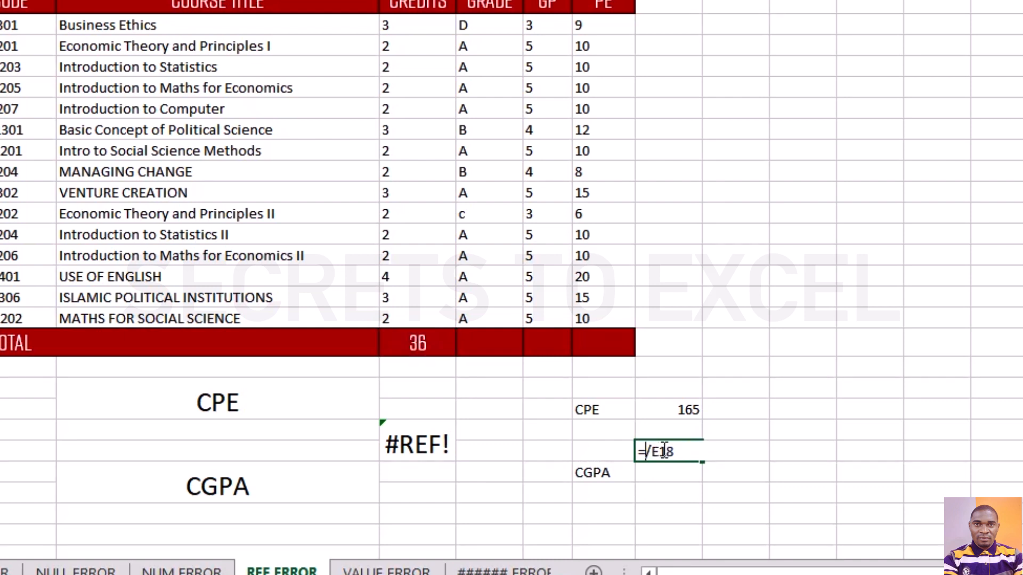
click(673, 415)
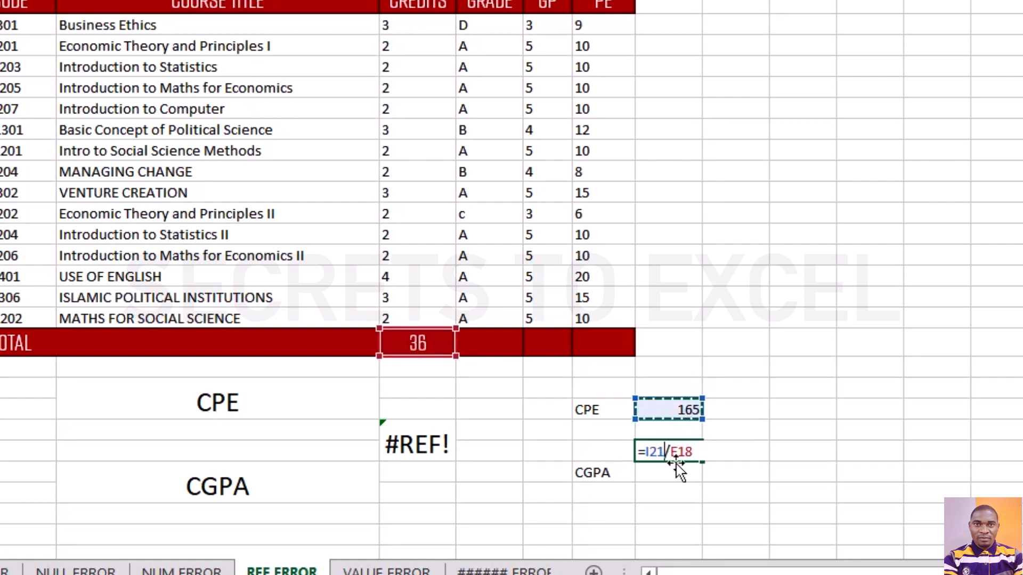
key(Return)
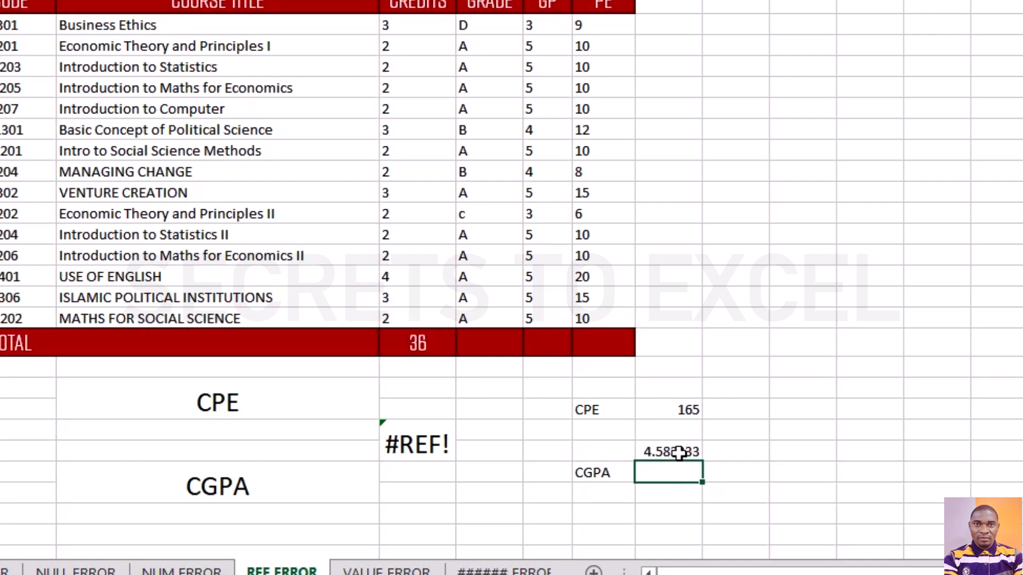
Inspect the original CGPA formula in E22 that contains the broken reference.
click(433, 446)
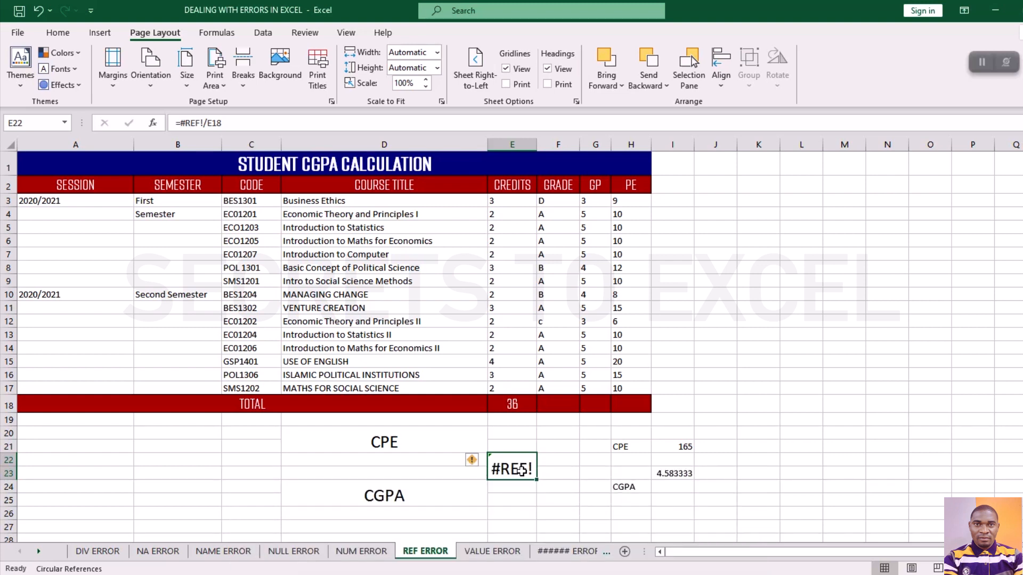
click(518, 502)
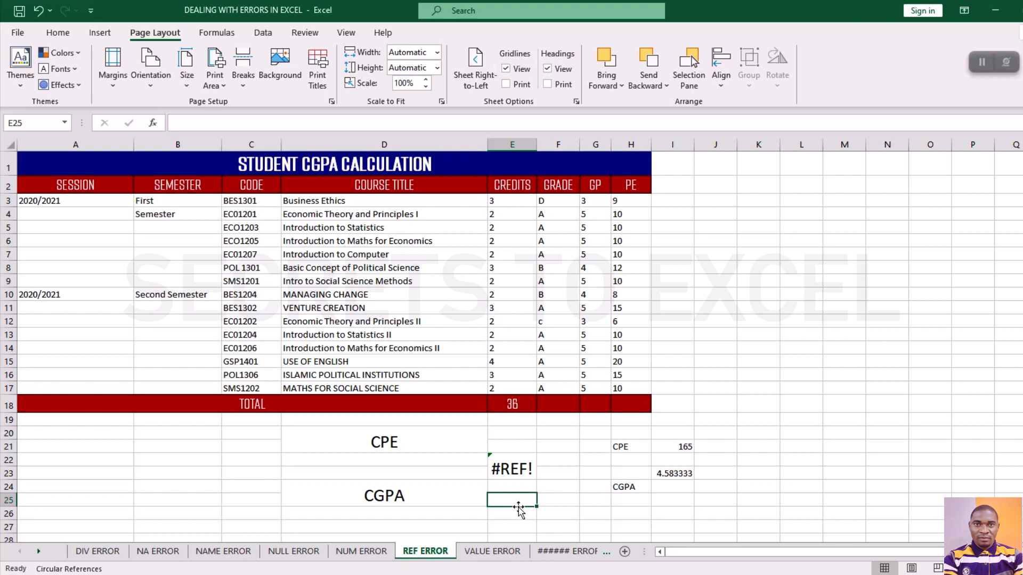